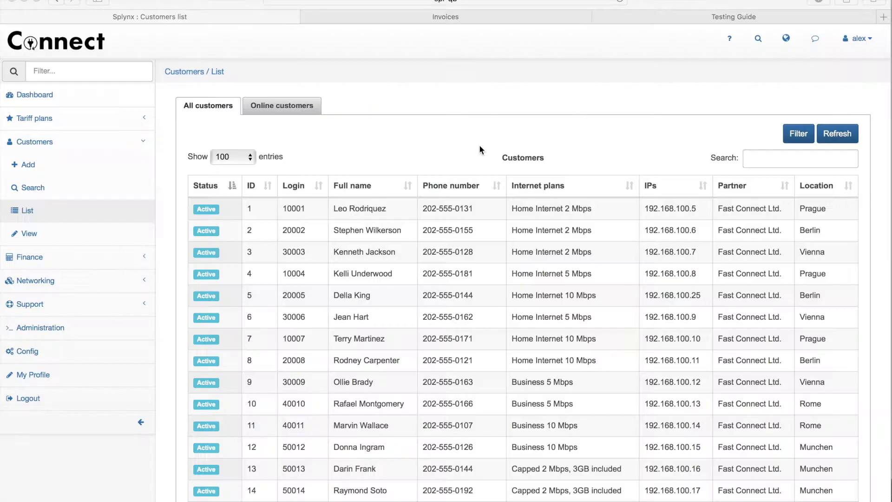
Review the customer list in QuickBooks to compare it with Splynx.
{"action": "left_click", "coordinate": [453, 17]}
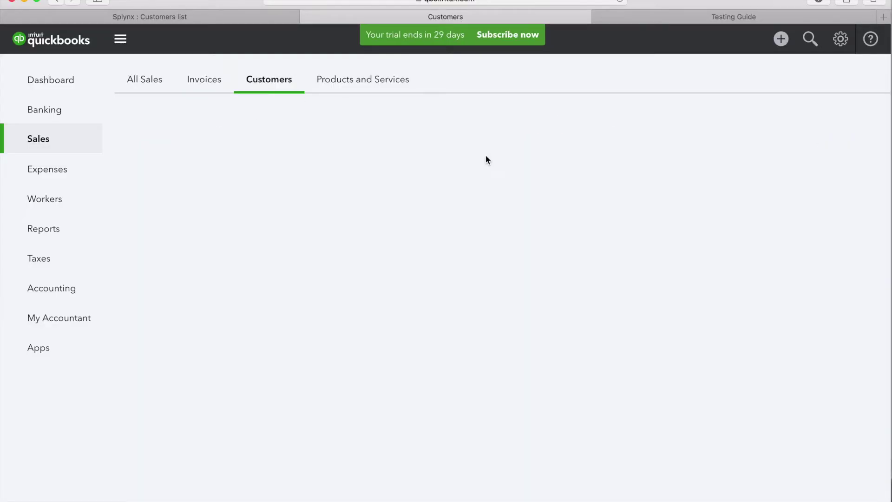
{"action": "scroll", "coordinate": [454, 198], "scroll_direction": "down", "scroll_amount": 5}
{"action": "scroll", "coordinate": [454, 199], "scroll_direction": "down", "scroll_amount": 8}
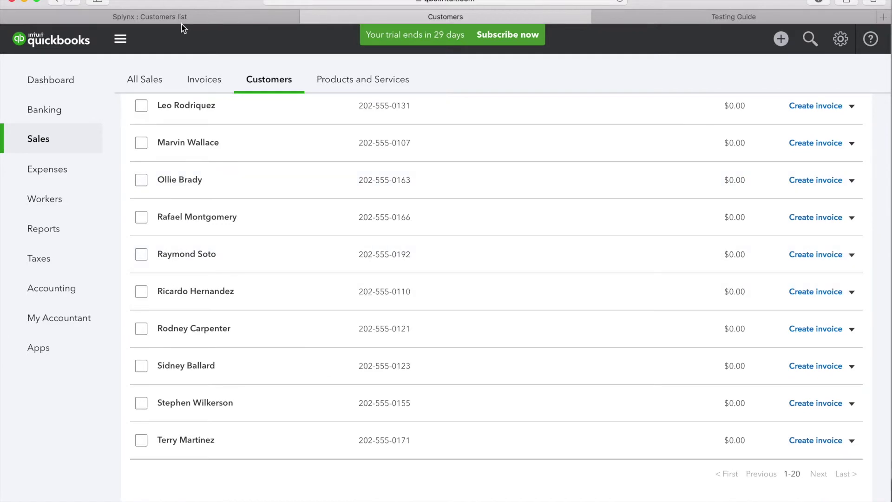
Back in the Splynx customers list, scroll the table and expand the Finance section.
{"action": "left_click", "coordinate": [182, 19]}
{"action": "scroll", "coordinate": [475, 308], "scroll_direction": "down", "scroll_amount": 10}
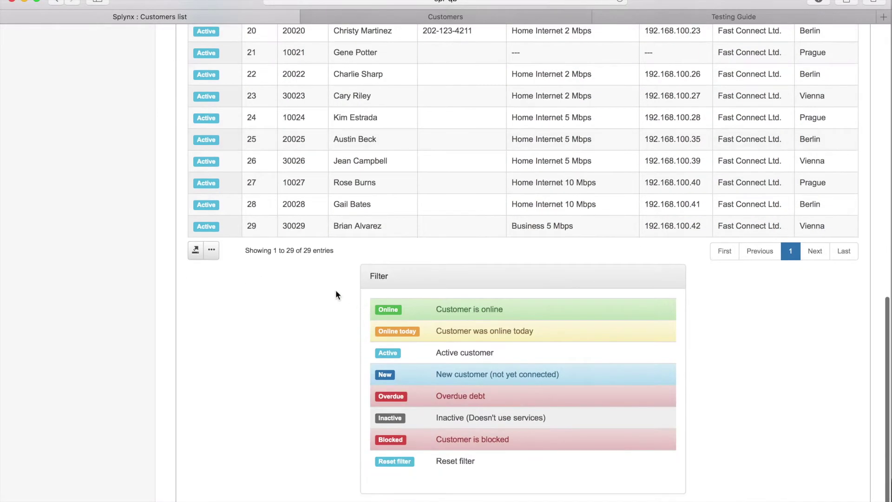
{"action": "scroll", "coordinate": [498, 272], "scroll_direction": "up", "scroll_amount": 5}
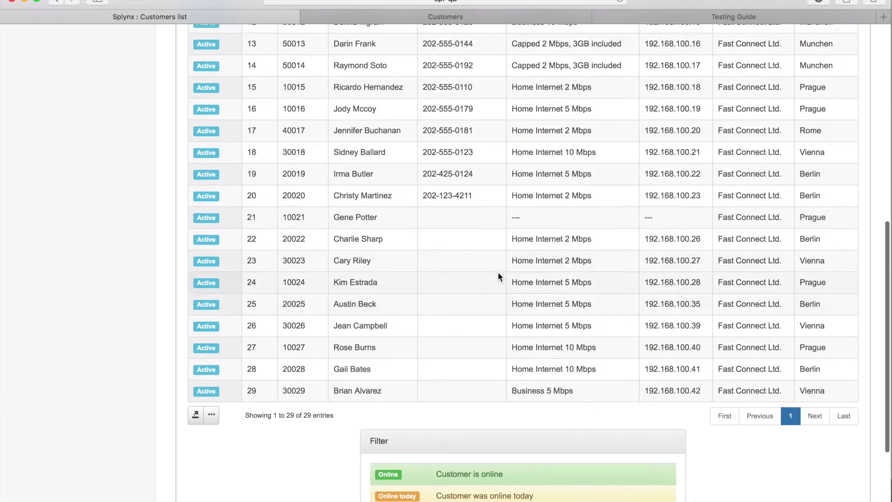
{"action": "scroll", "coordinate": [498, 271], "scroll_direction": "up", "scroll_amount": 8}
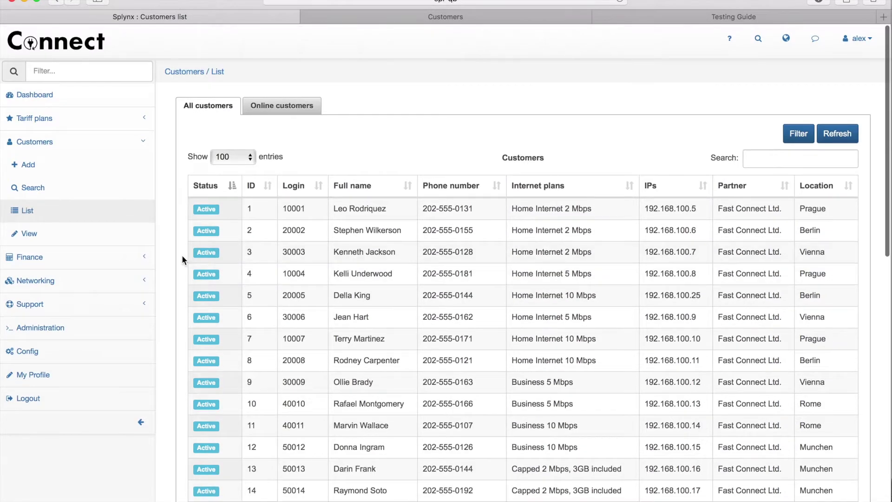
{"action": "left_click", "coordinate": [99, 257]}
Run the QuickBooks add-on's Sync > Customers and confirm it so every unsynced customer becomes Synced.
{"action": "left_click", "coordinate": [65, 324]}
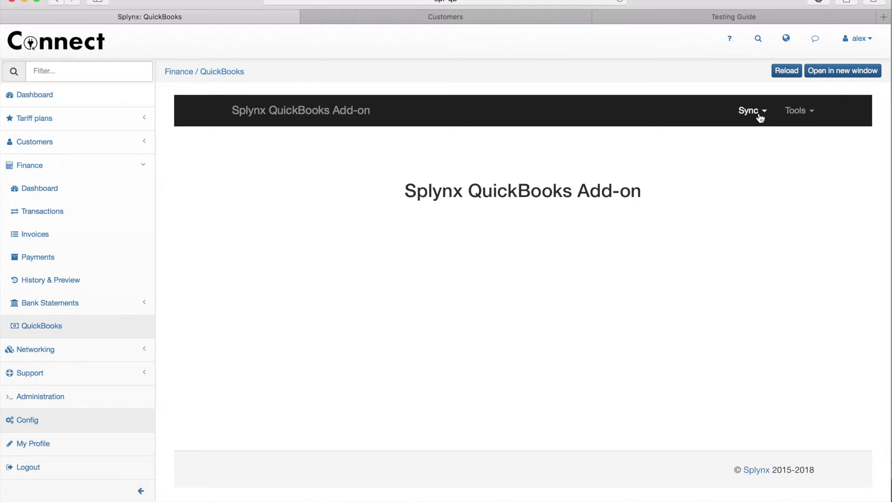
{"action": "left_click", "coordinate": [760, 118]}
{"action": "left_click", "coordinate": [739, 138]}
{"action": "scroll", "coordinate": [620, 313], "scroll_direction": "down", "scroll_amount": 3}
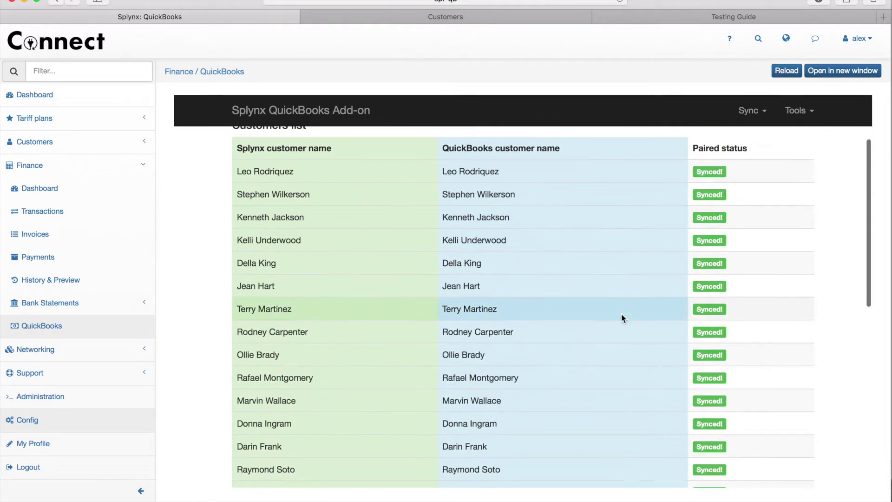
{"action": "scroll", "coordinate": [621, 313], "scroll_direction": "down", "scroll_amount": 10}
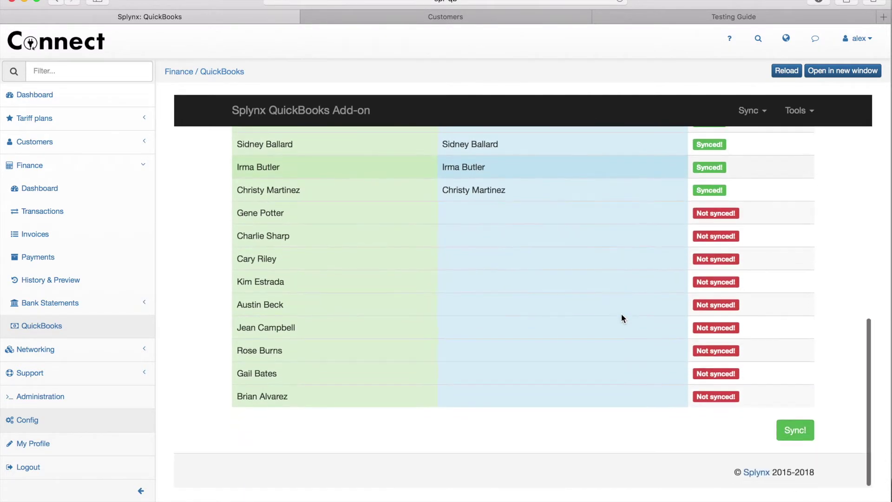
{"action": "left_click", "coordinate": [792, 428]}
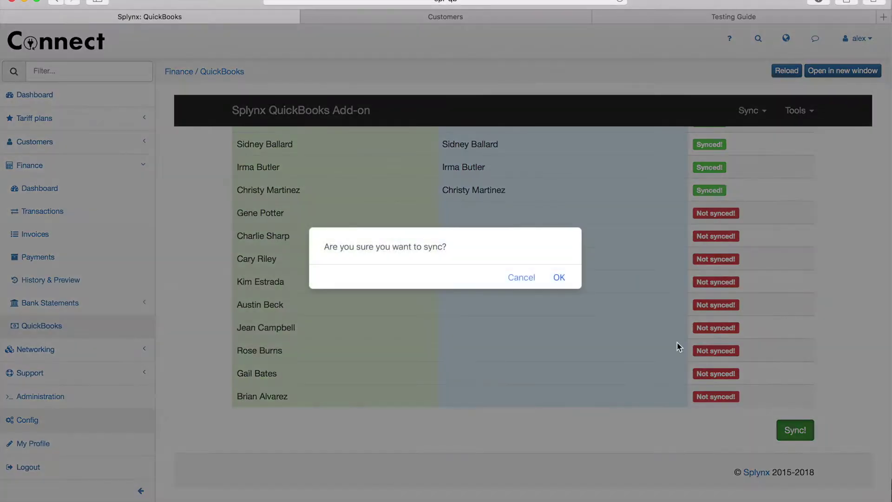
{"action": "left_click", "coordinate": [559, 277]}
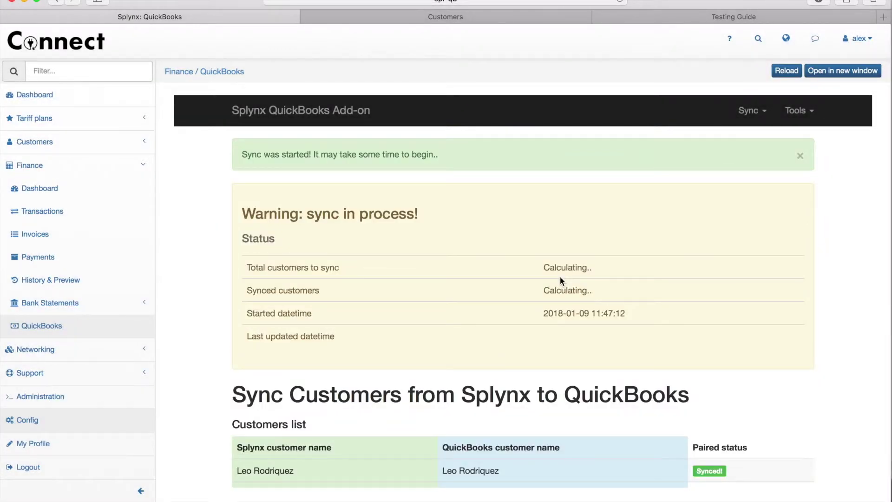
{"action": "scroll", "coordinate": [559, 276], "scroll_direction": "down", "scroll_amount": 15}
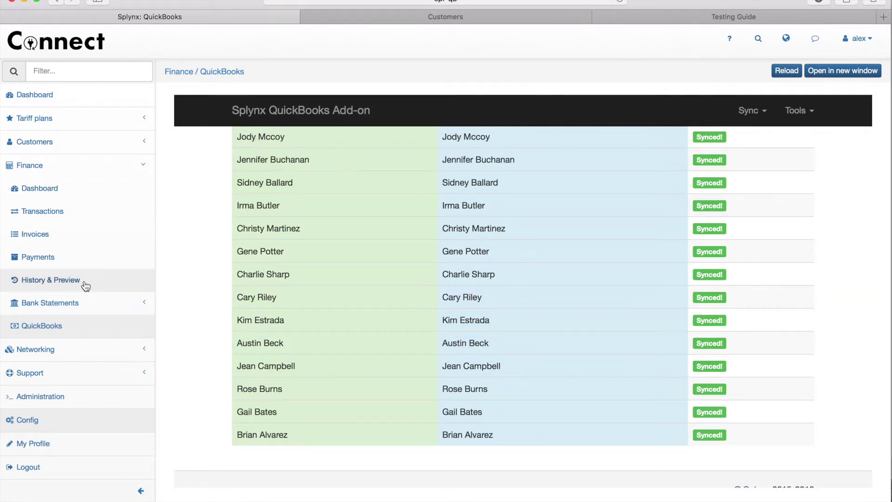
{"action": "left_click", "coordinate": [124, 280]}
Refresh History & Preview and confirm the 2018-02-01 billing run of 27 transactions.
{"action": "left_click", "coordinate": [385, 138]}
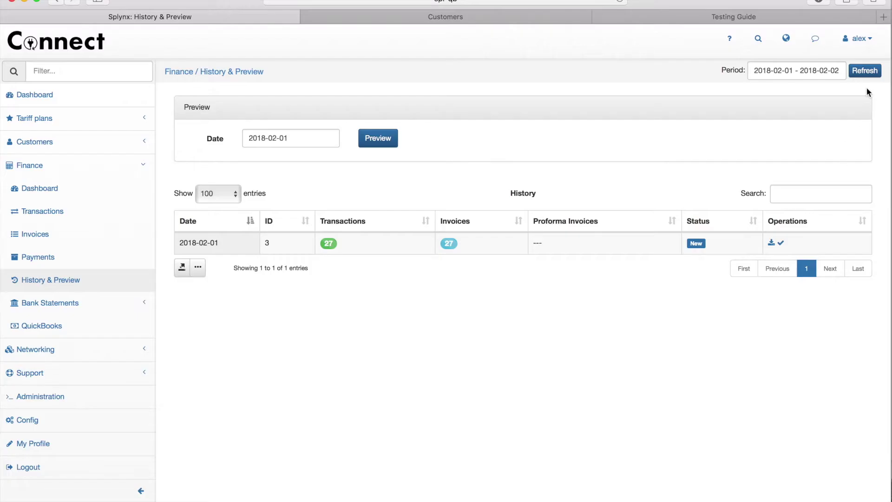
{"action": "left_click", "coordinate": [865, 70]}
{"action": "left_click", "coordinate": [780, 243]}
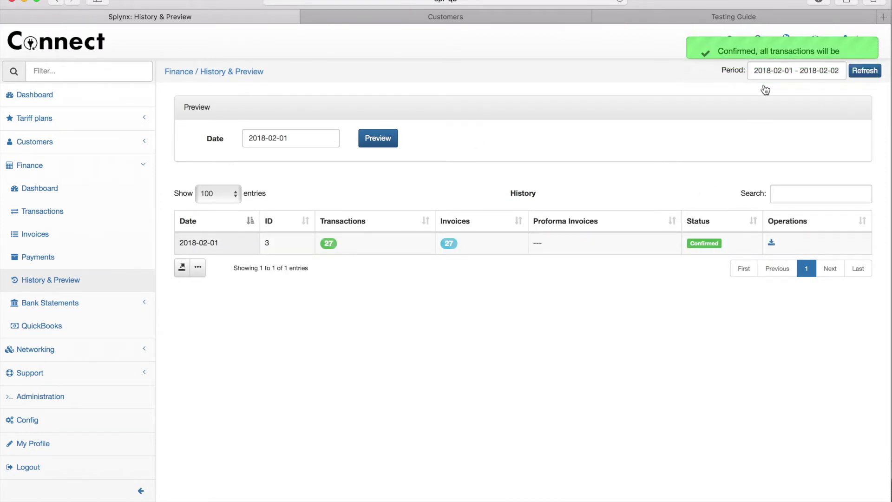
Open the January 2018 invoice list, check its period, review the unpaid invoices and refresh.
{"action": "left_click", "coordinate": [50, 241]}
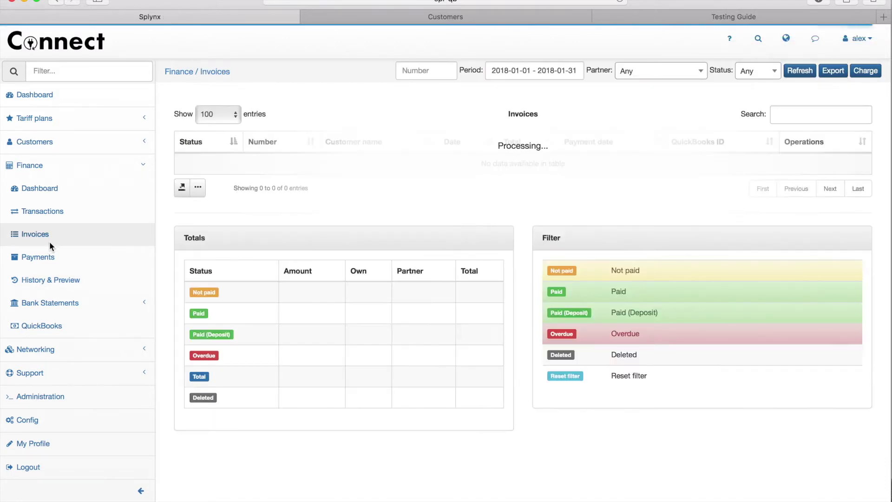
{"action": "left_click", "coordinate": [549, 73]}
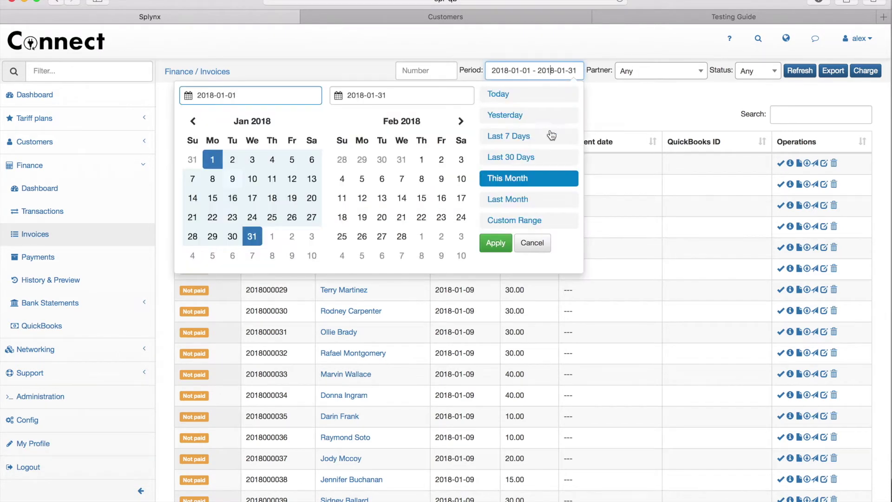
{"action": "left_click", "coordinate": [619, 104]}
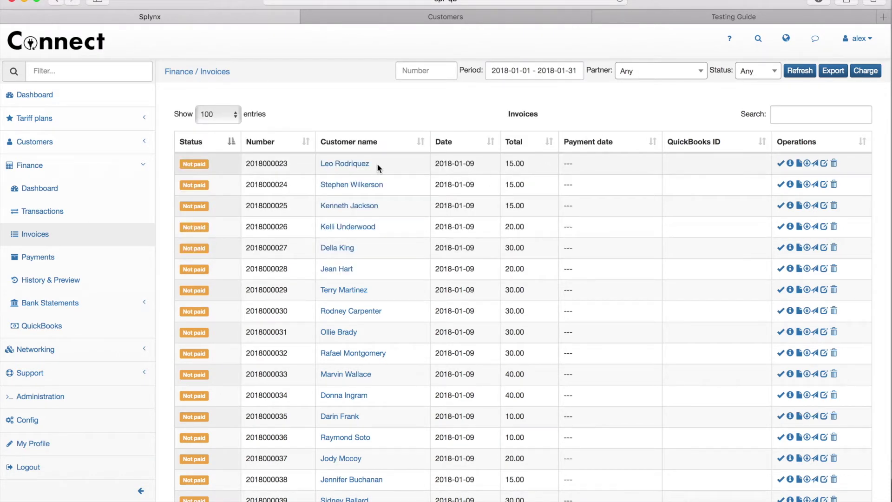
{"action": "scroll", "coordinate": [476, 167], "scroll_direction": "down", "scroll_amount": 12}
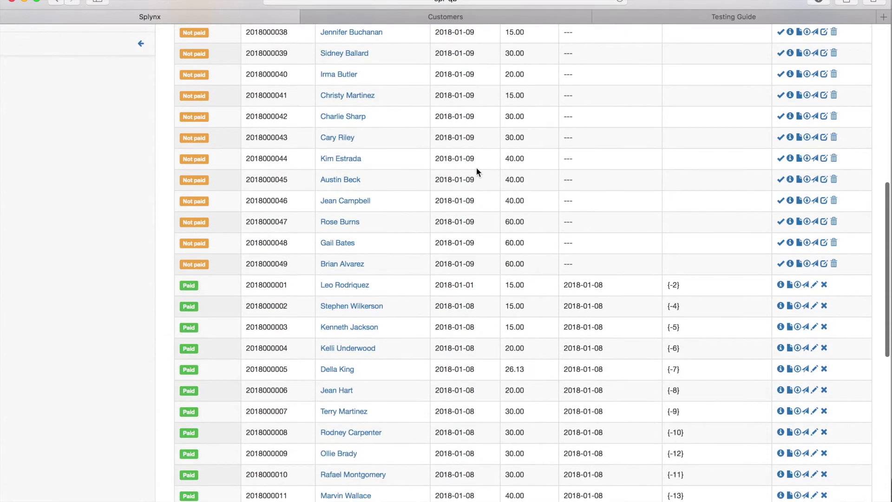
{"action": "scroll", "coordinate": [461, 143], "scroll_direction": "down", "scroll_amount": 3}
{"action": "scroll", "coordinate": [461, 142], "scroll_direction": "up", "scroll_amount": 3}
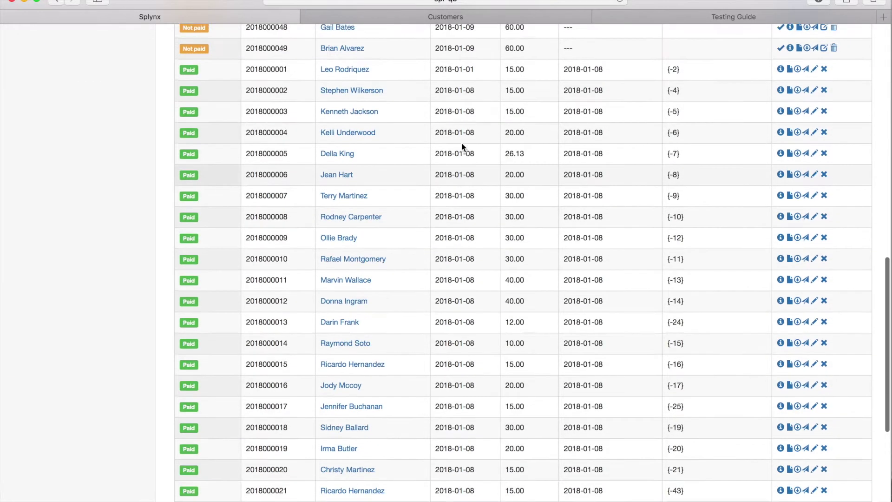
{"action": "scroll", "coordinate": [462, 143], "scroll_direction": "up", "scroll_amount": 12}
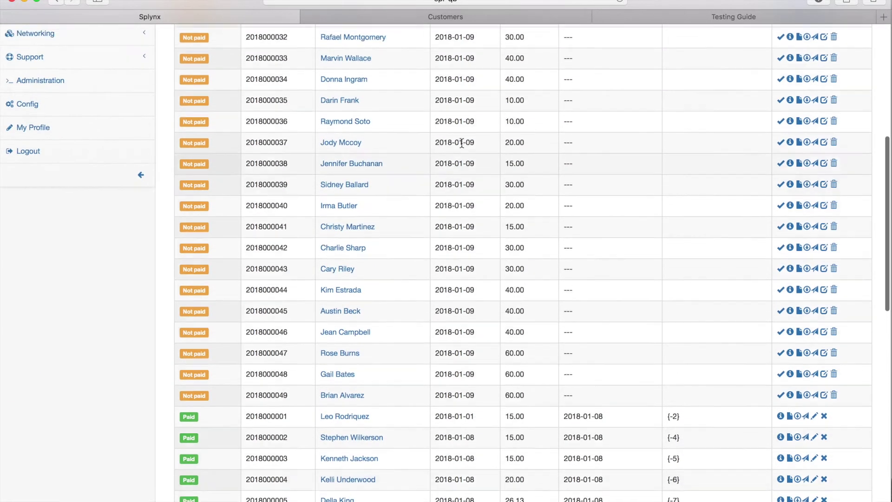
{"action": "scroll", "coordinate": [461, 143], "scroll_direction": "up", "scroll_amount": 2}
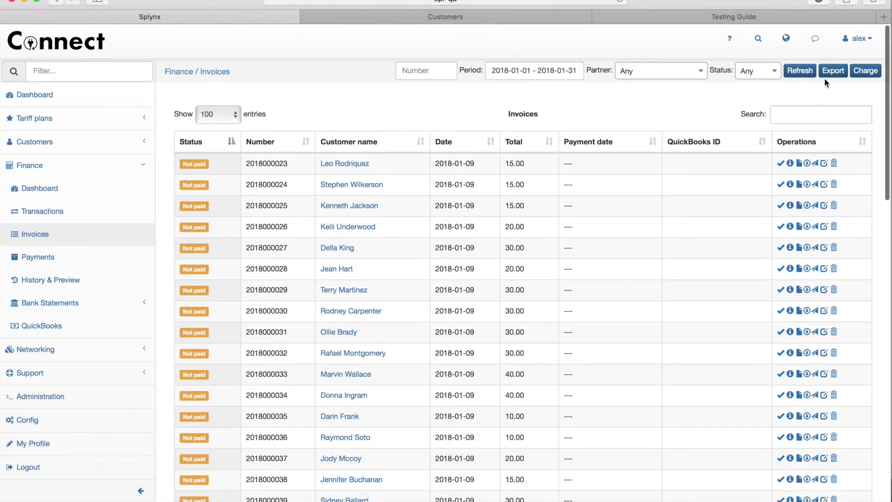
{"action": "left_click", "coordinate": [797, 74]}
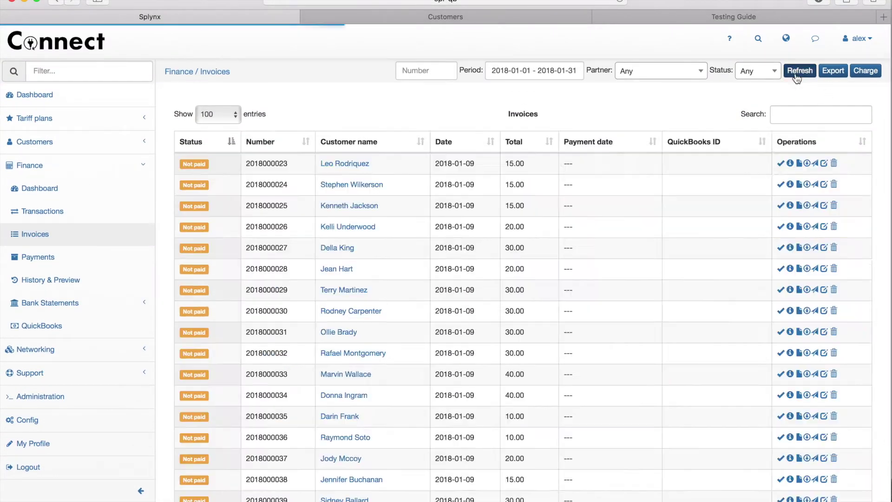
Refresh invoices to show QuickBooks IDs, sort by number, and compare totals in QuickBooks.
{"action": "left_click", "coordinate": [802, 73]}
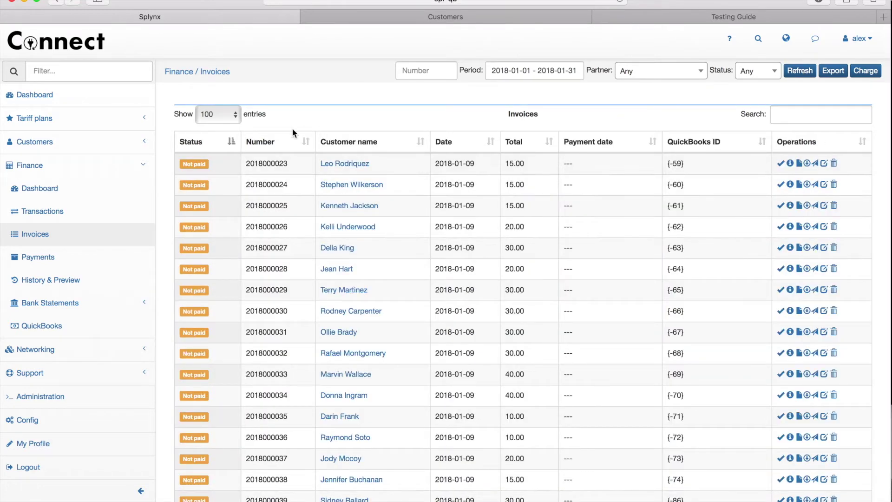
{"action": "left_click", "coordinate": [268, 141]}
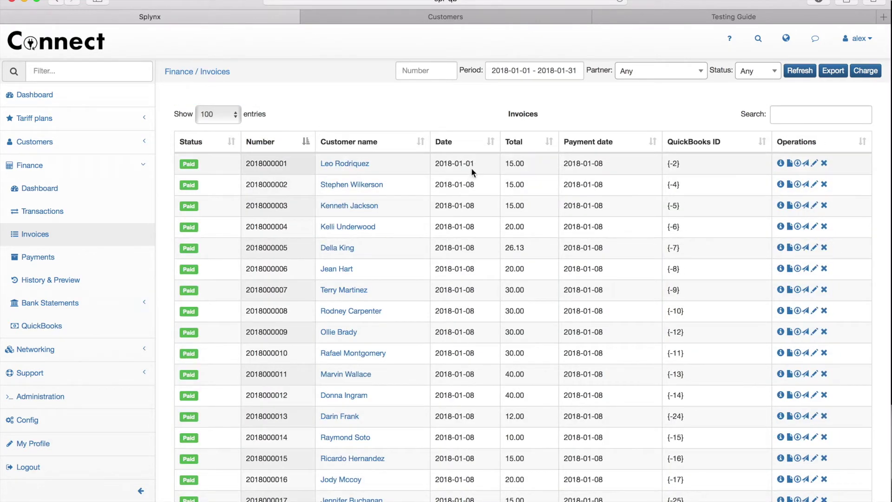
{"action": "scroll", "coordinate": [525, 159], "scroll_direction": "down", "scroll_amount": 5}
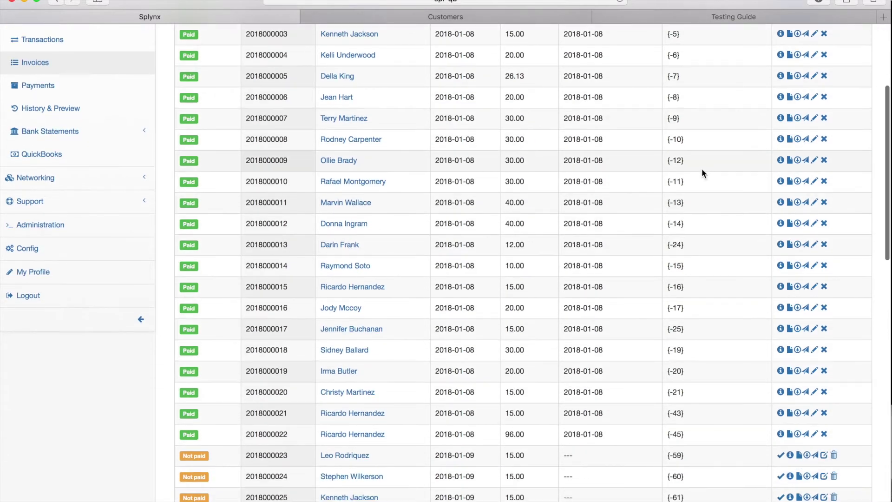
{"action": "scroll", "coordinate": [702, 168], "scroll_direction": "down", "scroll_amount": 5}
{"action": "scroll", "coordinate": [696, 161], "scroll_direction": "down", "scroll_amount": 14}
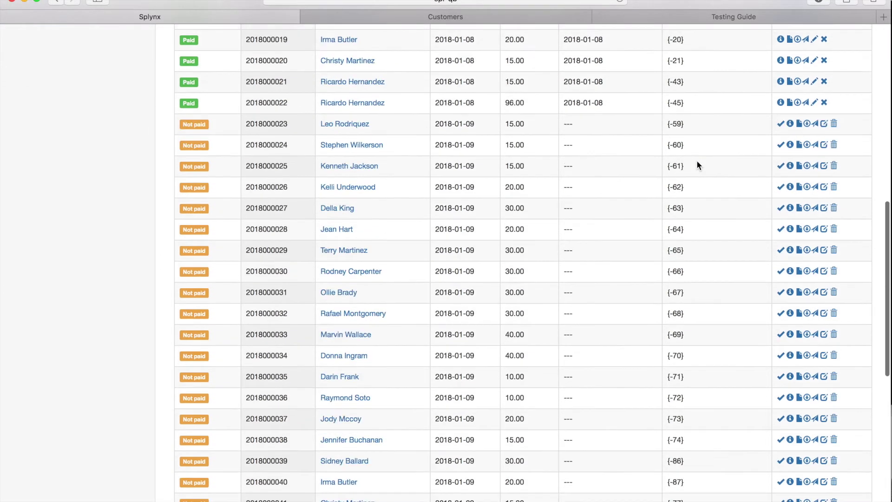
{"action": "scroll", "coordinate": [697, 163], "scroll_direction": "down", "scroll_amount": 2}
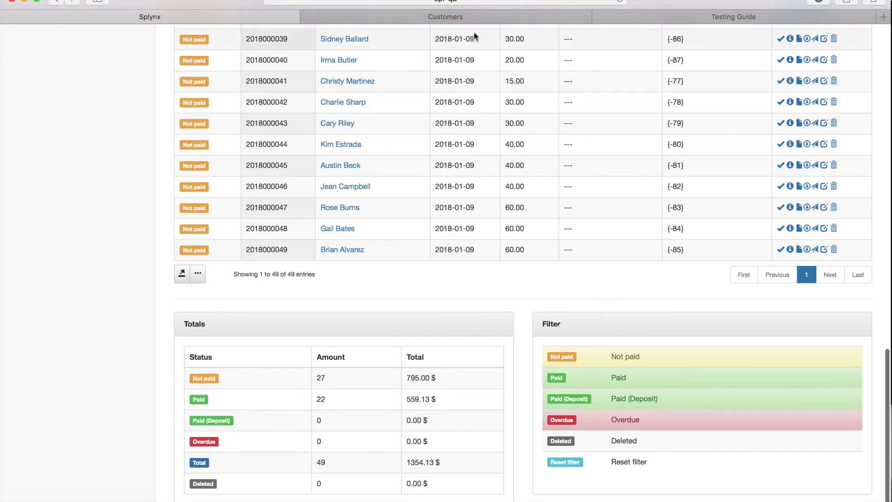
{"action": "left_click", "coordinate": [479, 19]}
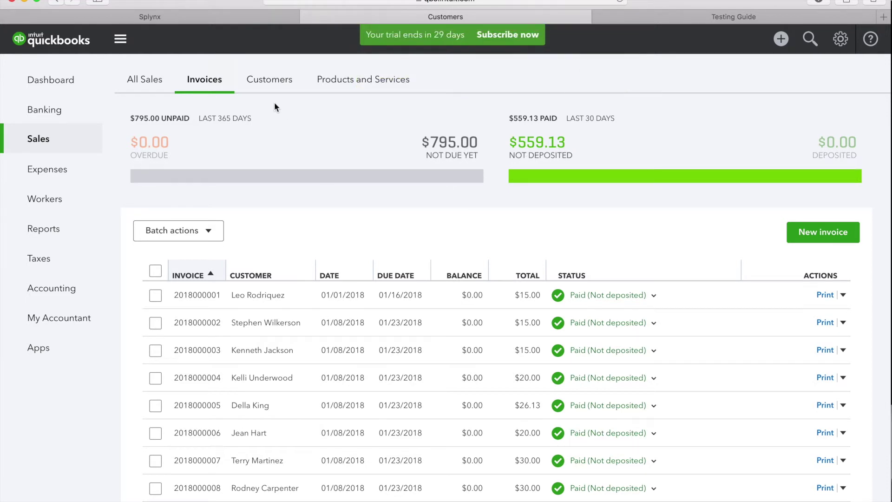
{"action": "scroll", "coordinate": [261, 342], "scroll_direction": "down", "scroll_amount": 5}
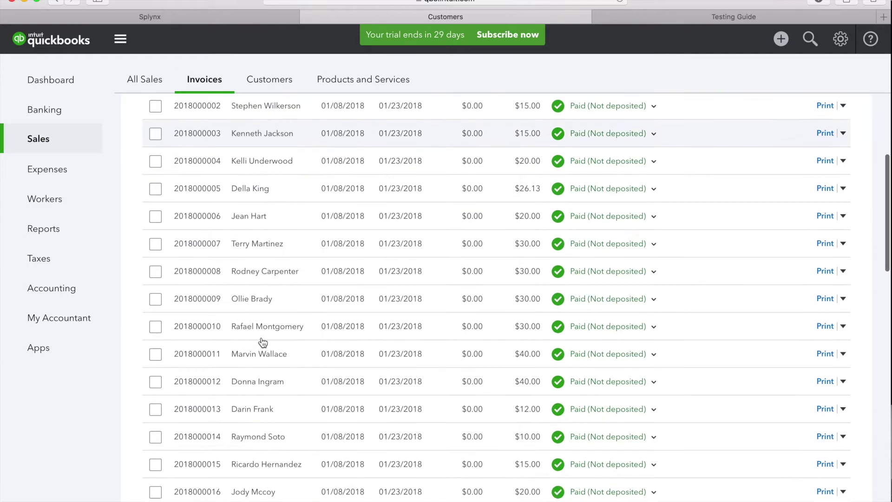
{"action": "scroll", "coordinate": [307, 436], "scroll_direction": "down", "scroll_amount": 5}
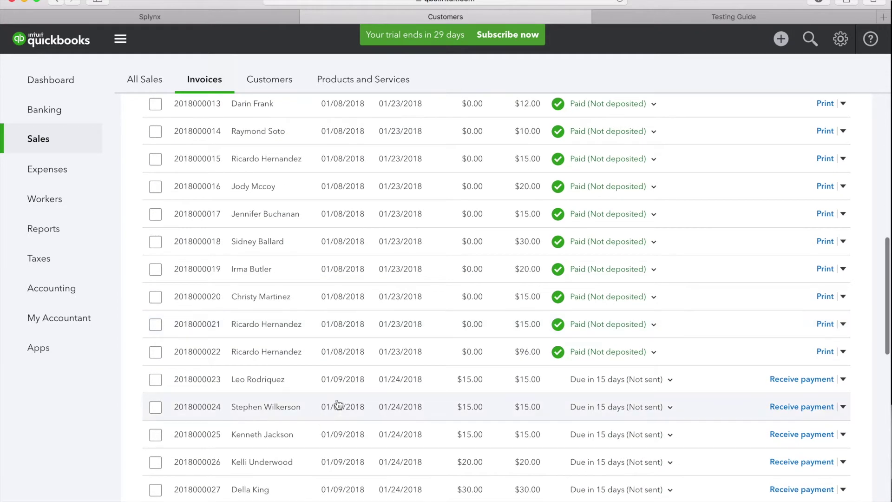
{"action": "scroll", "coordinate": [325, 418], "scroll_direction": "down", "scroll_amount": 2}
{"action": "scroll", "coordinate": [337, 395], "scroll_direction": "down", "scroll_amount": 2}
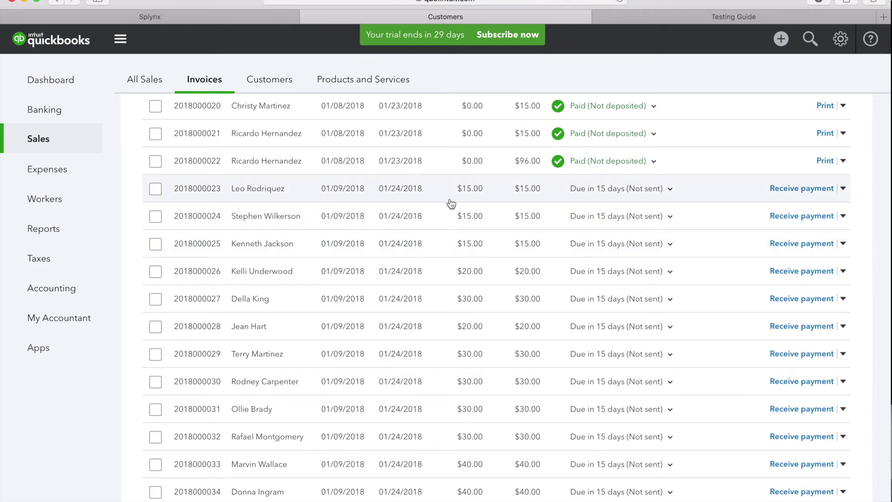
{"action": "left_click", "coordinate": [232, 18]}
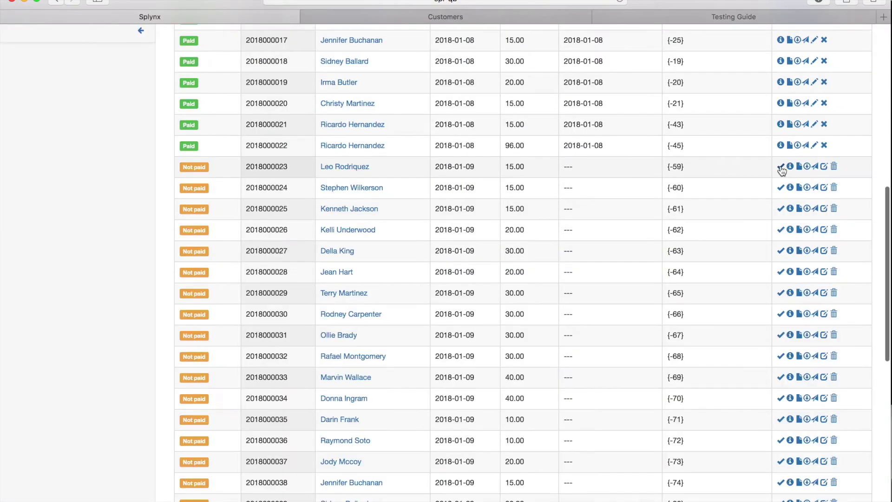
{"action": "left_click", "coordinate": [781, 166]}
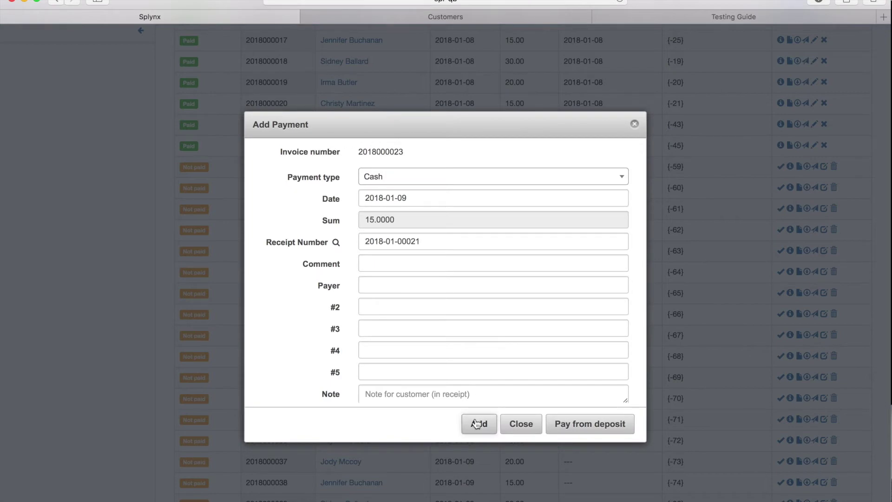
{"action": "left_click", "coordinate": [479, 424]}
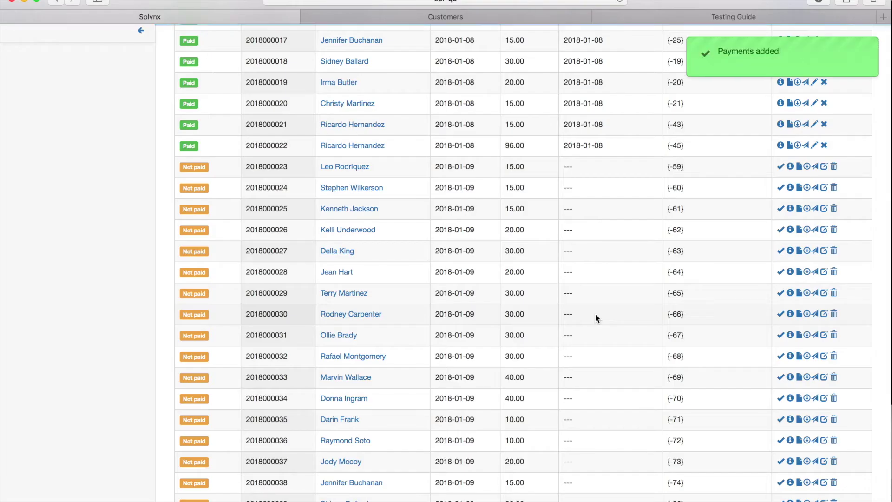
{"action": "left_click", "coordinate": [62, 128]}
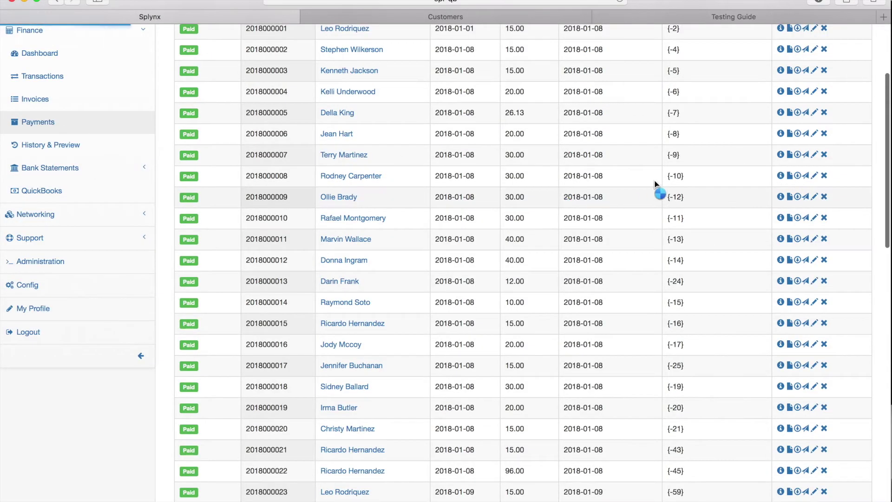
{"action": "scroll", "coordinate": [655, 185], "scroll_direction": "down", "scroll_amount": 3}
{"action": "scroll", "coordinate": [654, 185], "scroll_direction": "up", "scroll_amount": 4}
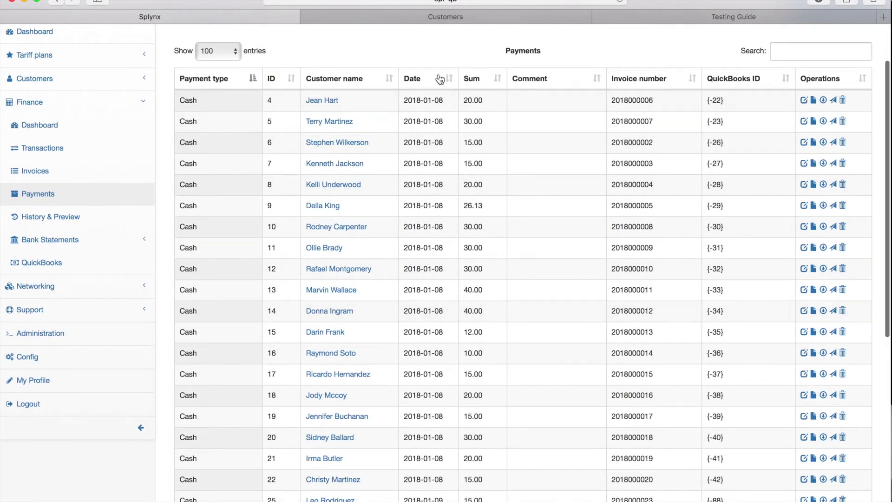
{"action": "left_click", "coordinate": [439, 79]}
{"action": "scroll", "coordinate": [504, 179], "scroll_direction": "down", "scroll_amount": 5}
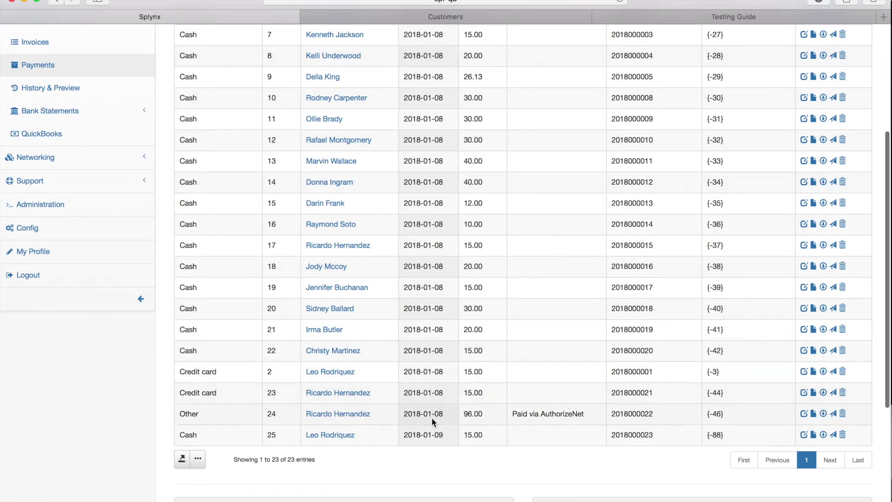
{"action": "scroll", "coordinate": [716, 193], "scroll_direction": "up", "scroll_amount": 6}
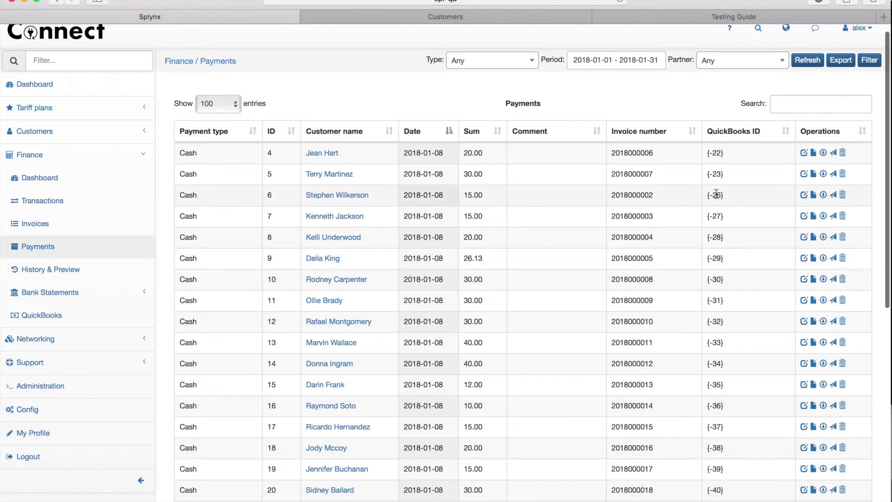
{"action": "left_click", "coordinate": [492, 18]}
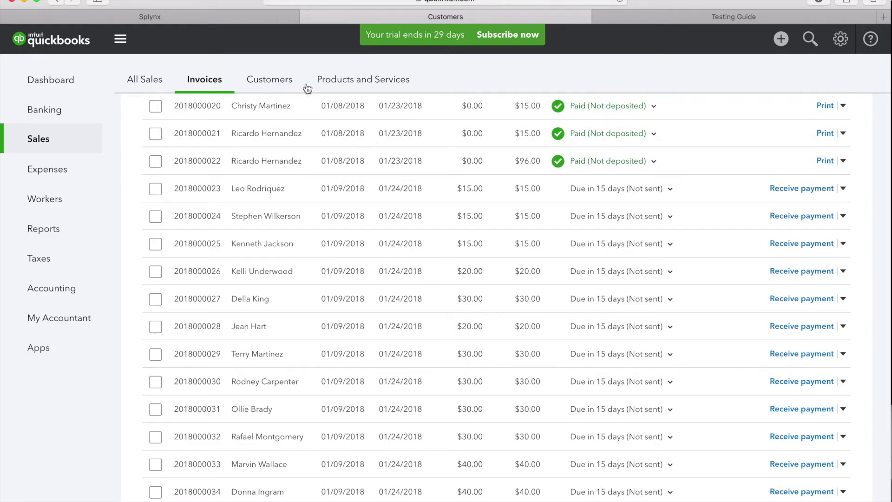
{"action": "left_click", "coordinate": [272, 90]}
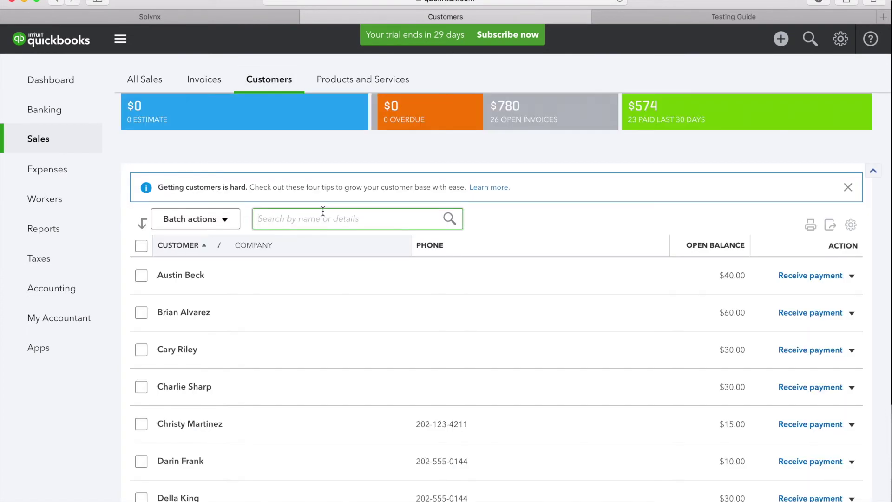
{"action": "left_click", "coordinate": [443, 223]}
{"action": "type", "text": "Leo"}
{"action": "left_click", "coordinate": [343, 247]}
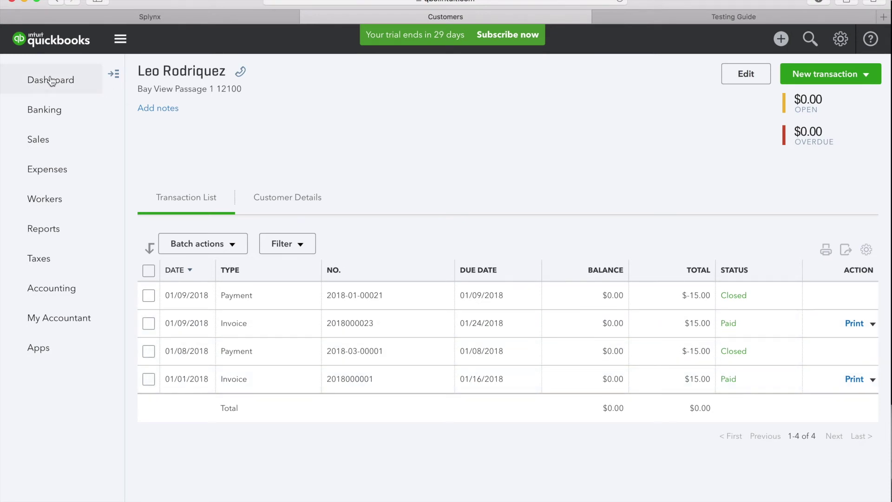
View the customer's invoices in Splynx and log into their customer portal.
{"action": "left_click", "coordinate": [150, 17]}
{"action": "left_click", "coordinate": [312, 106]}
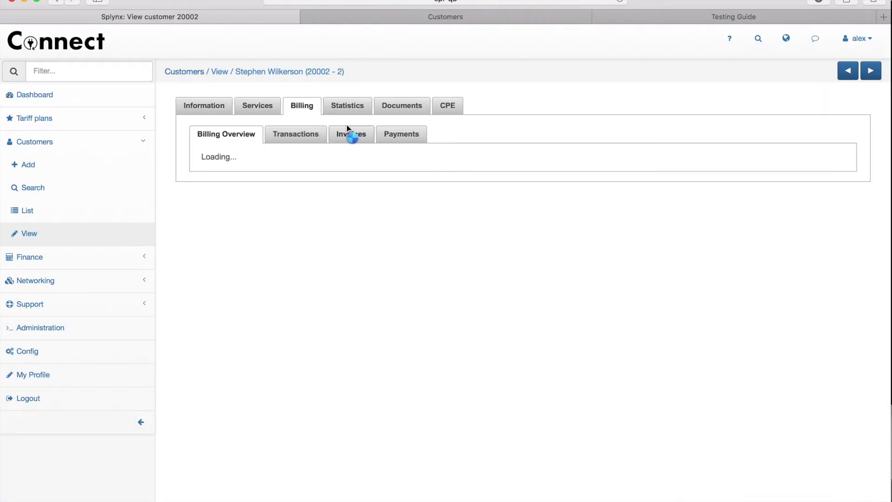
{"action": "left_click", "coordinate": [343, 138]}
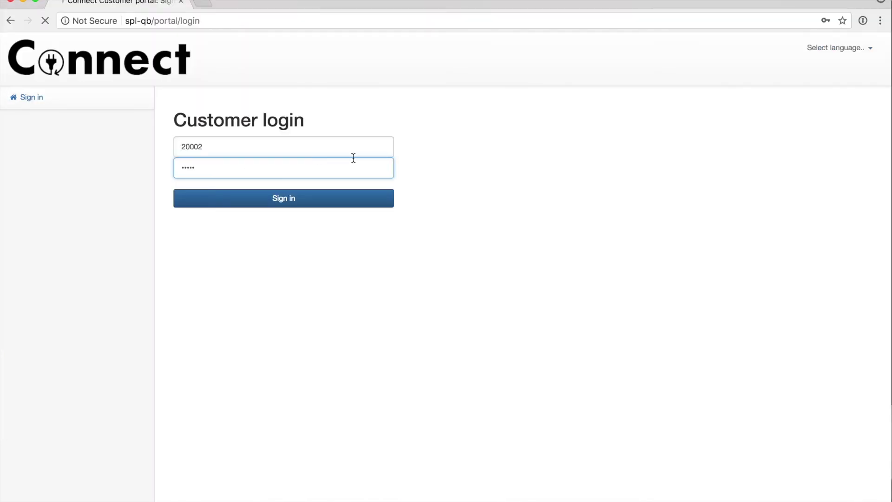
{"action": "key", "text": "Return"}
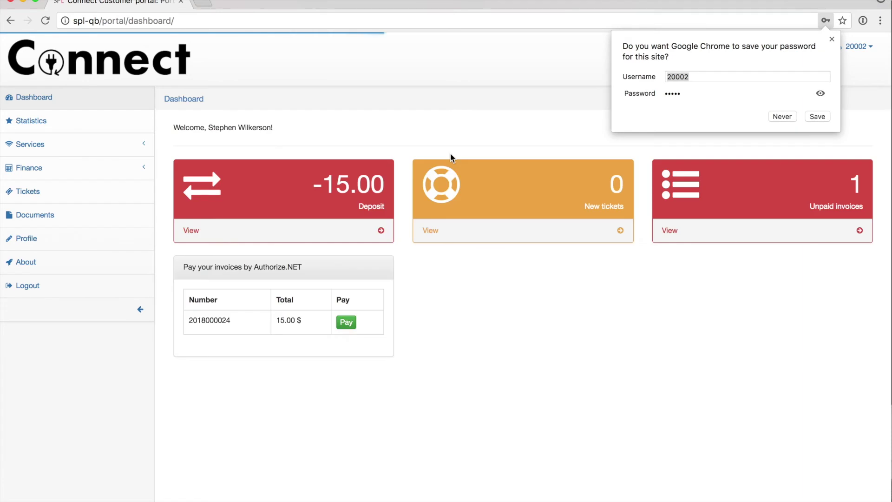
{"action": "left_click", "coordinate": [788, 121]}
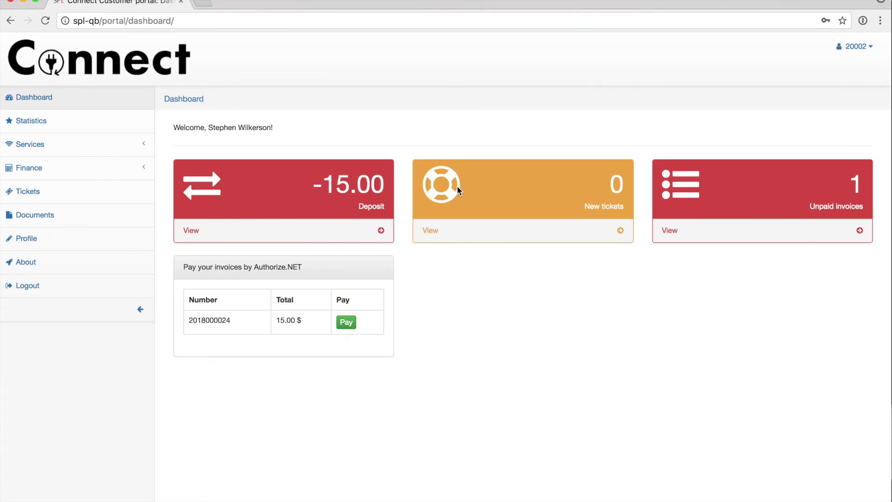
{"action": "left_click", "coordinate": [347, 321]}
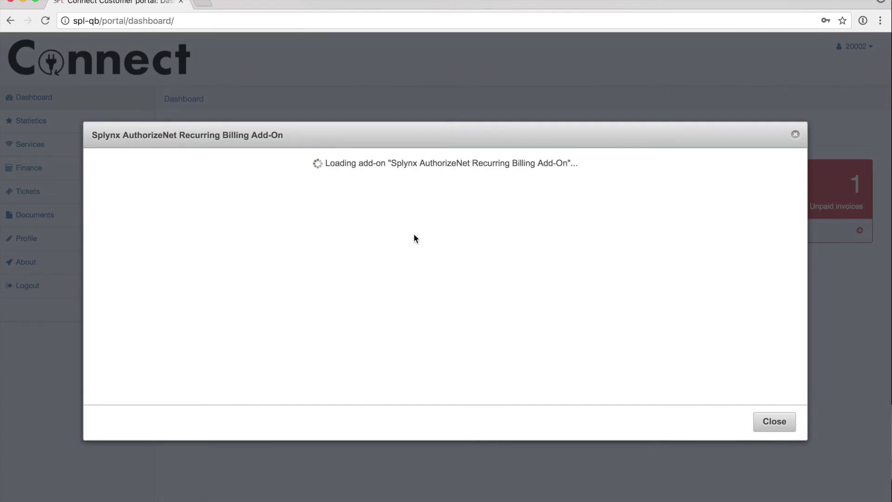
{"action": "scroll", "coordinate": [441, 310], "scroll_direction": "down", "scroll_amount": 3}
{"action": "left_click", "coordinate": [453, 292]}
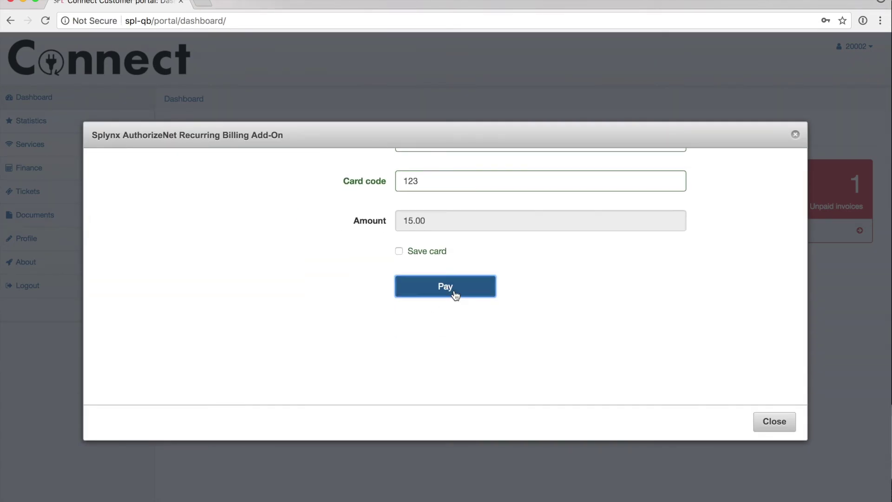
{"action": "scroll", "coordinate": [547, 286], "scroll_direction": "up", "scroll_amount": 3}
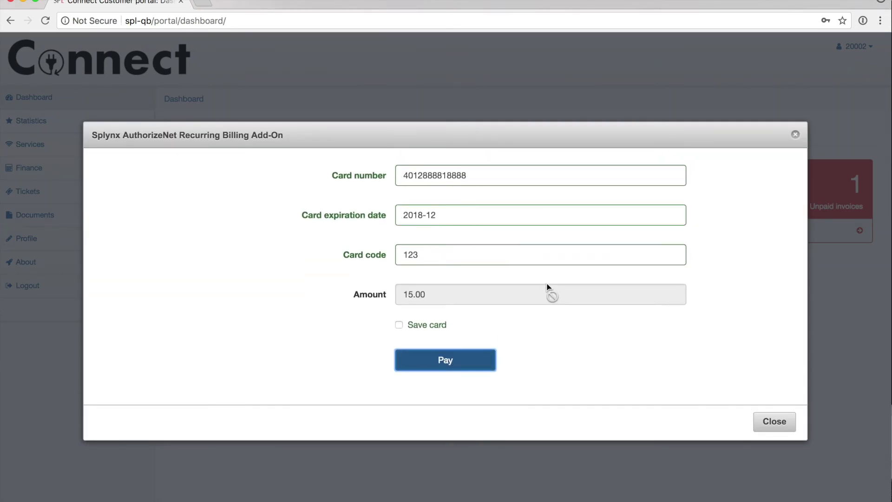
{"action": "left_click", "coordinate": [789, 427]}
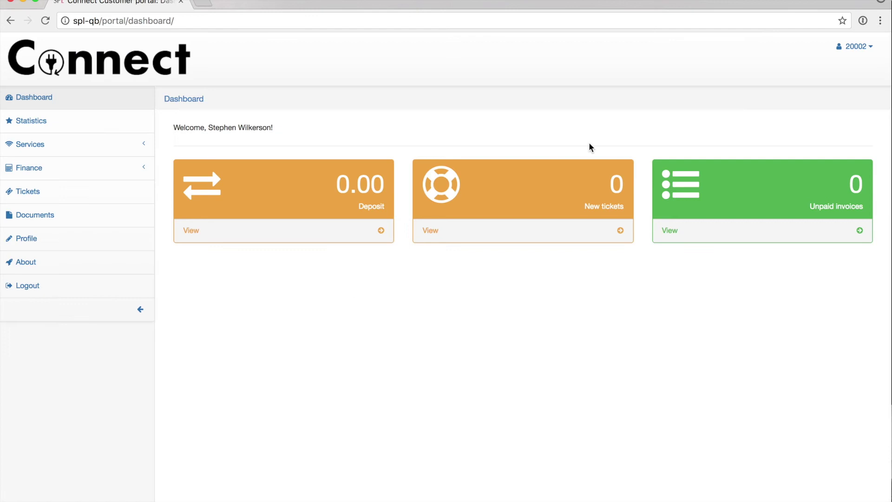
{"action": "left_click", "coordinate": [59, 167]}
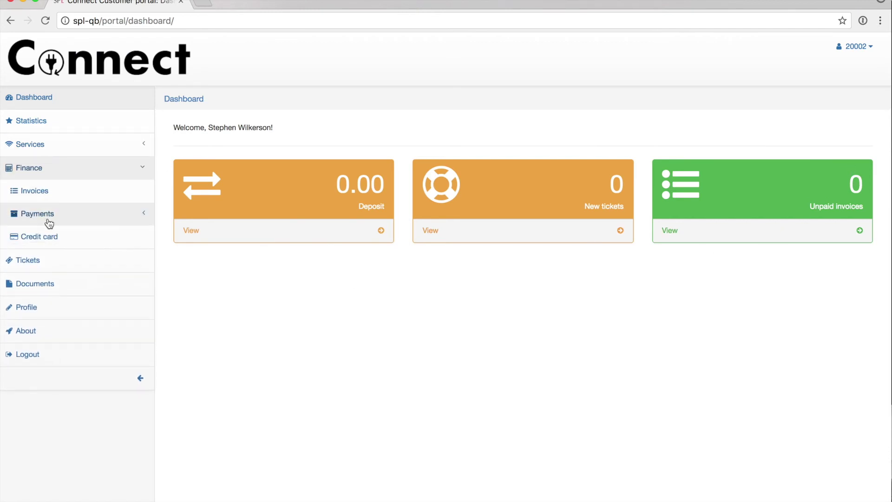
{"action": "left_click", "coordinate": [661, 231]}
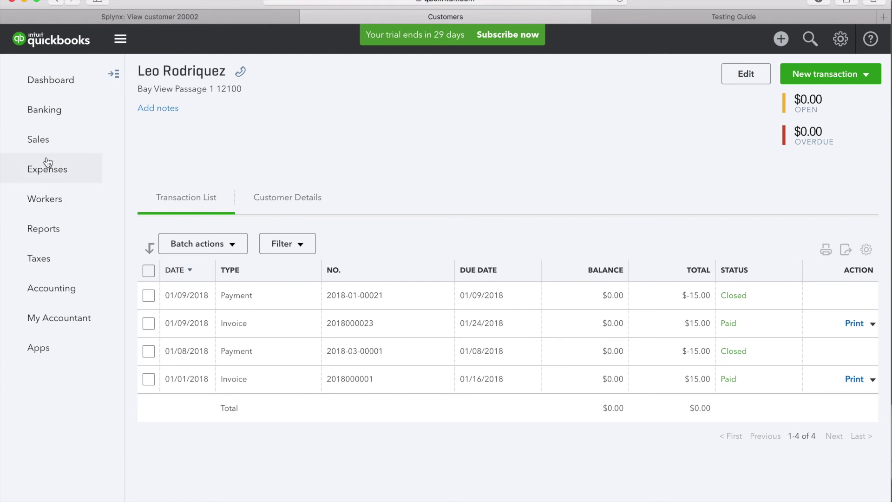
{"action": "left_click", "coordinate": [57, 136]}
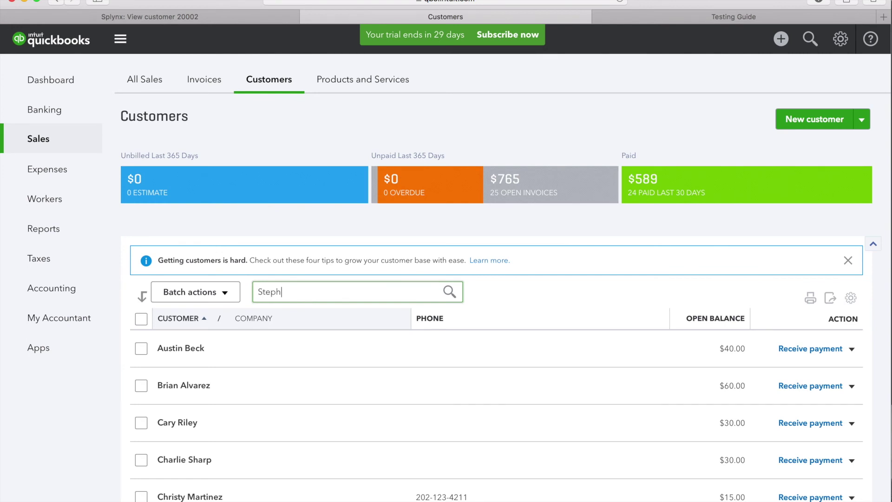
{"action": "type", "text": "Stephen"}
{"action": "left_click", "coordinate": [292, 313]}
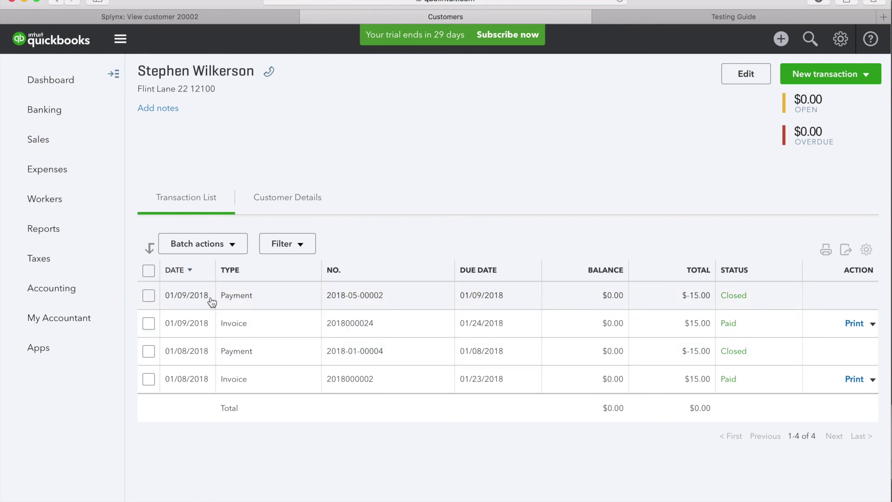
{"action": "left_click", "coordinate": [622, 309]}
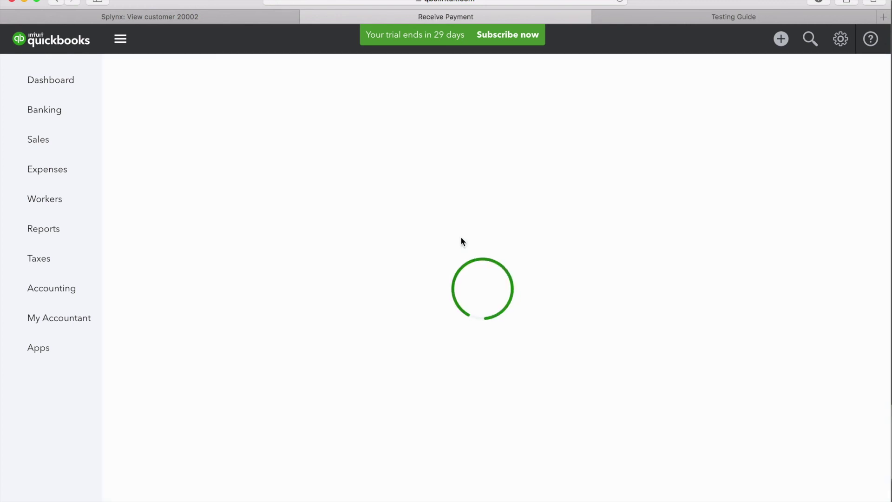